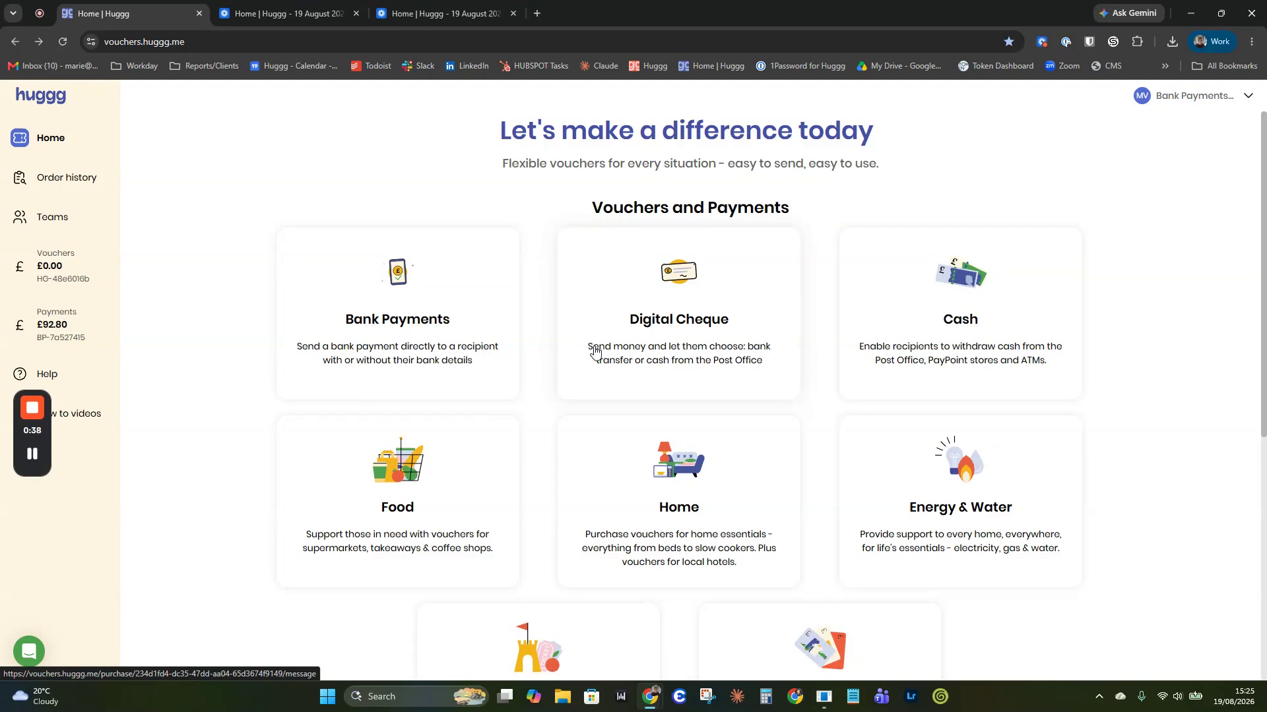
Step: Start a Bank Payment with 'I will enter their account details' selected, and continue
left_click(365, 277)
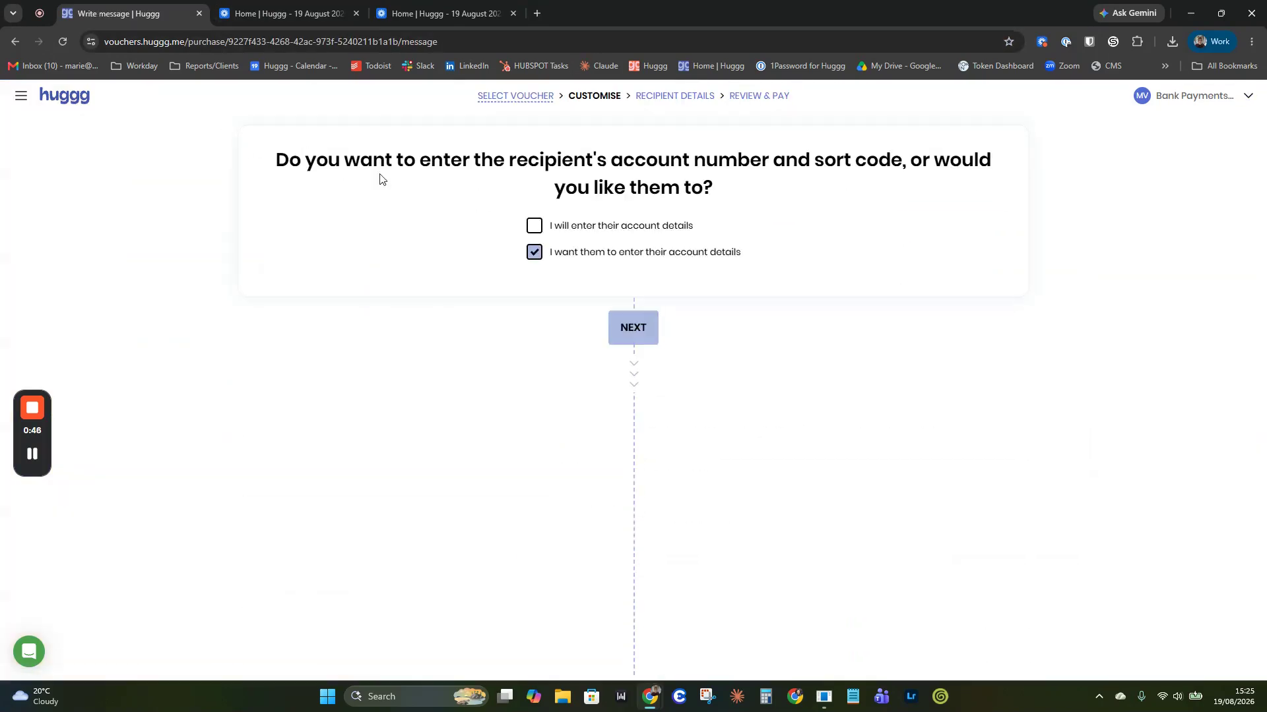
left_click(534, 226)
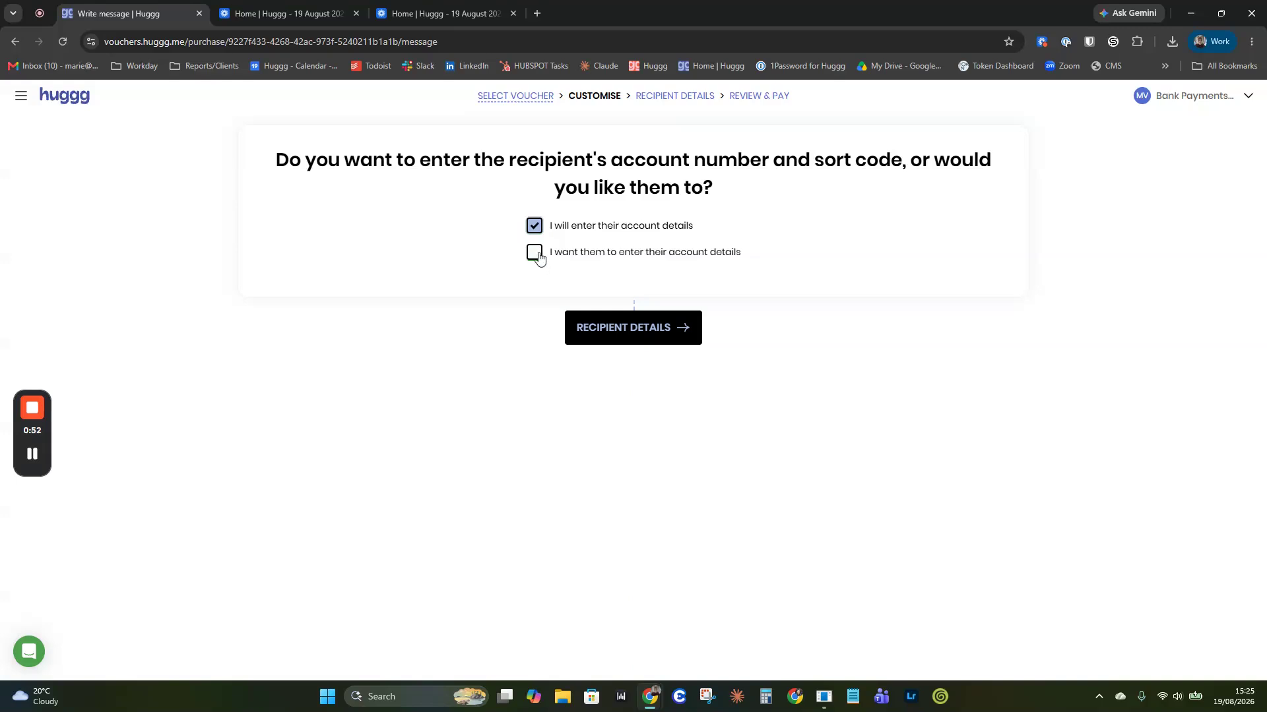
left_click(538, 256)
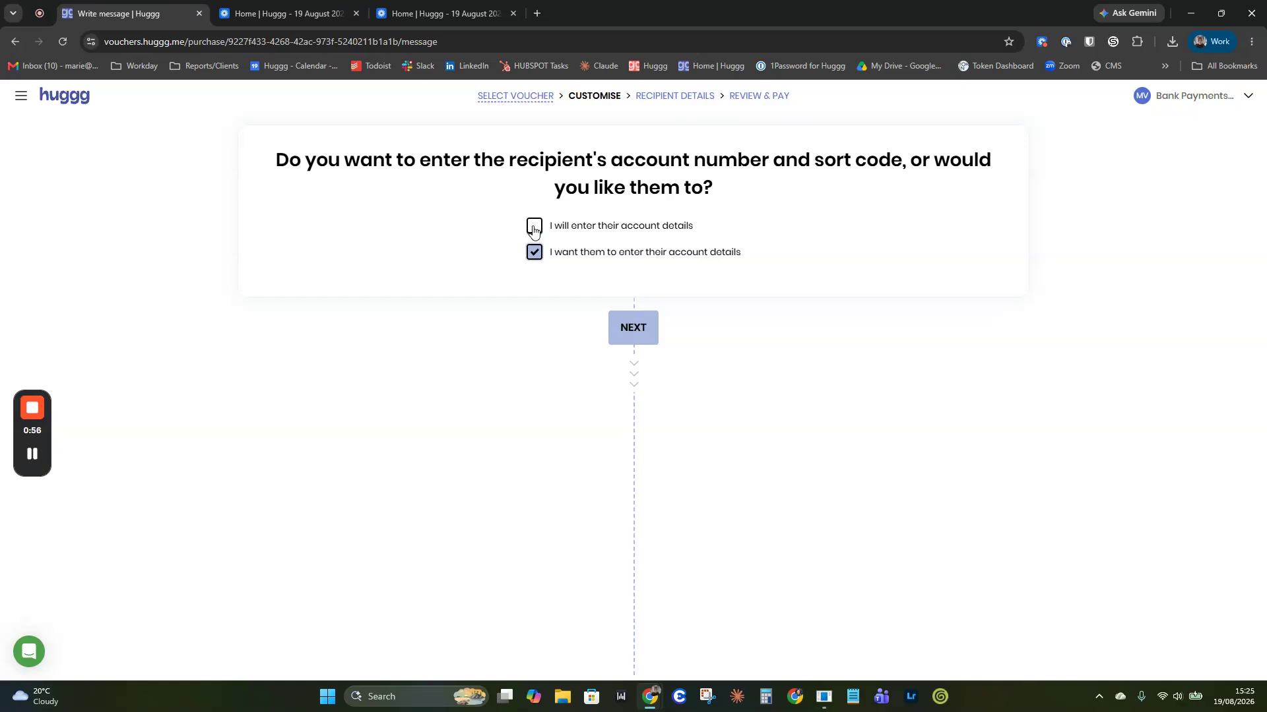
left_click(534, 228)
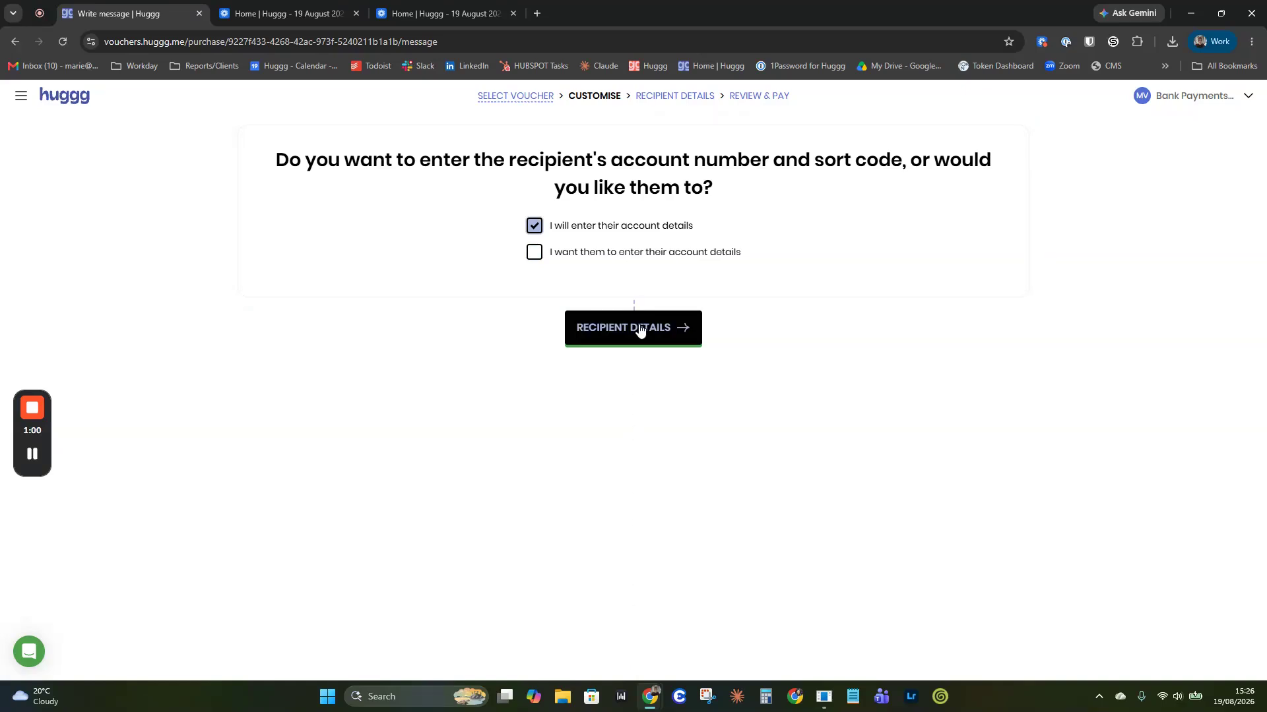
left_click(640, 329)
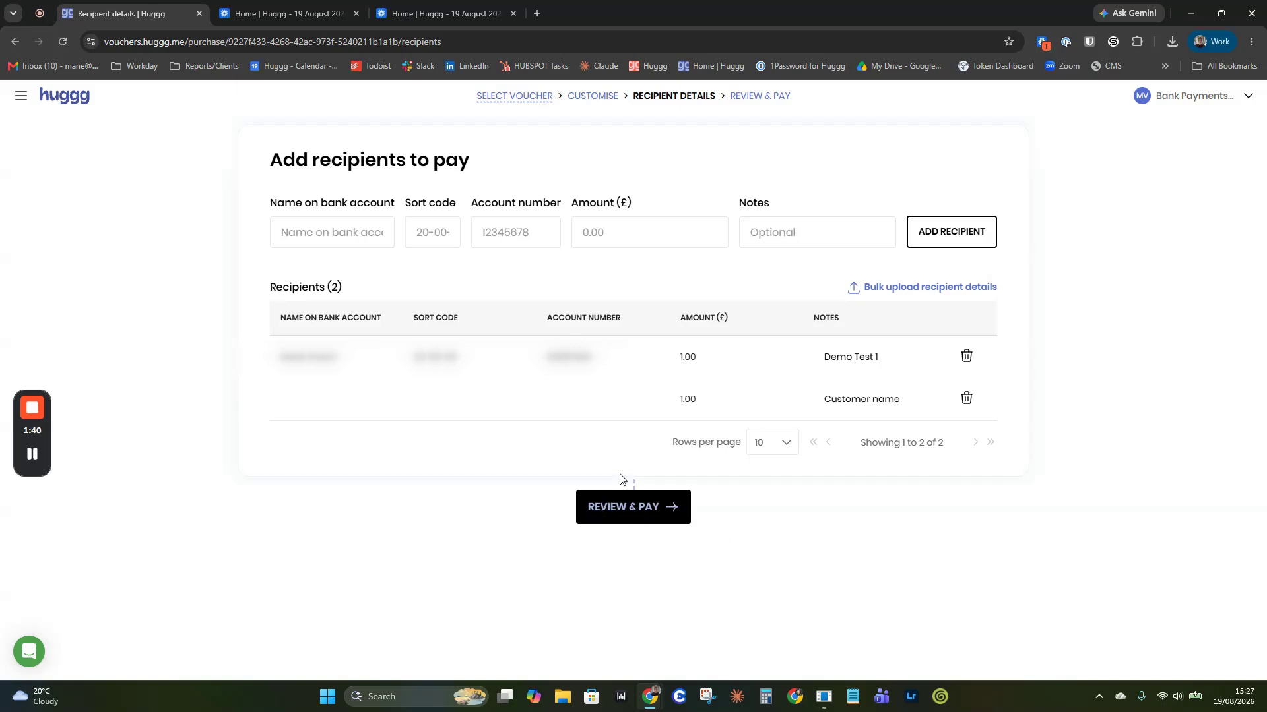
Step: Open the bulk CSV upload panel for recipients, then close it without uploading
left_click(914, 290)
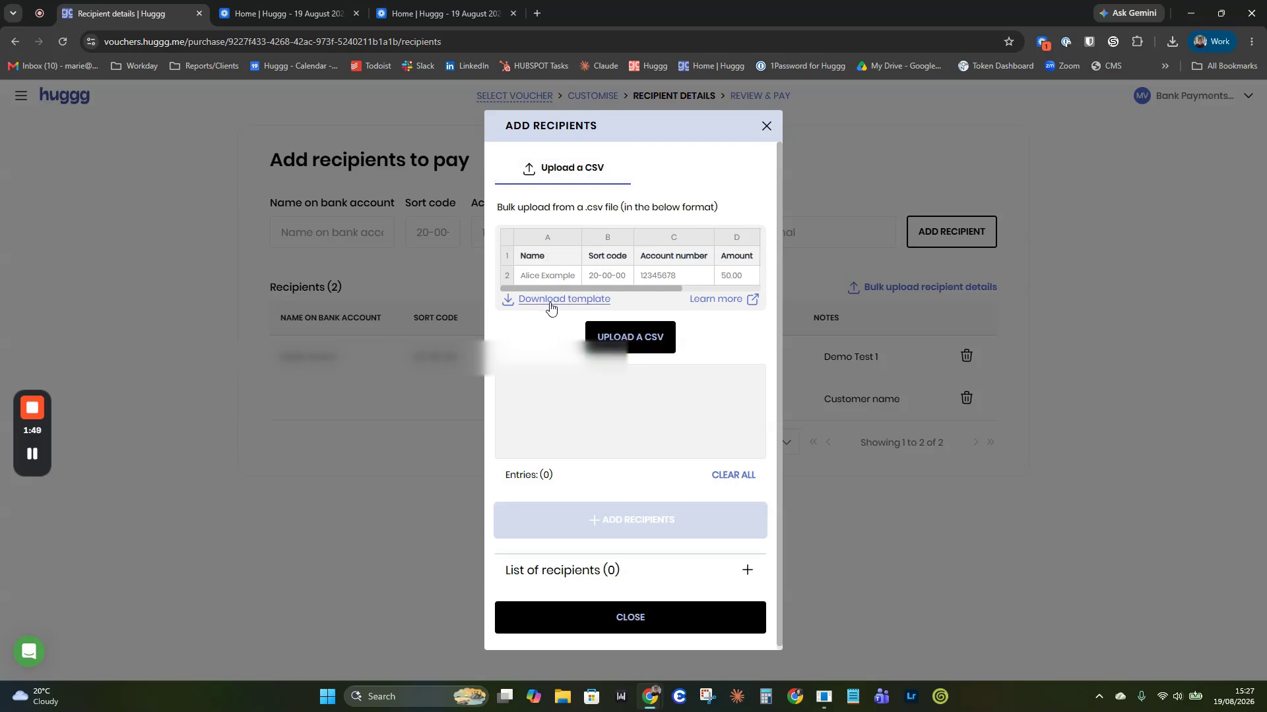
left_click(766, 126)
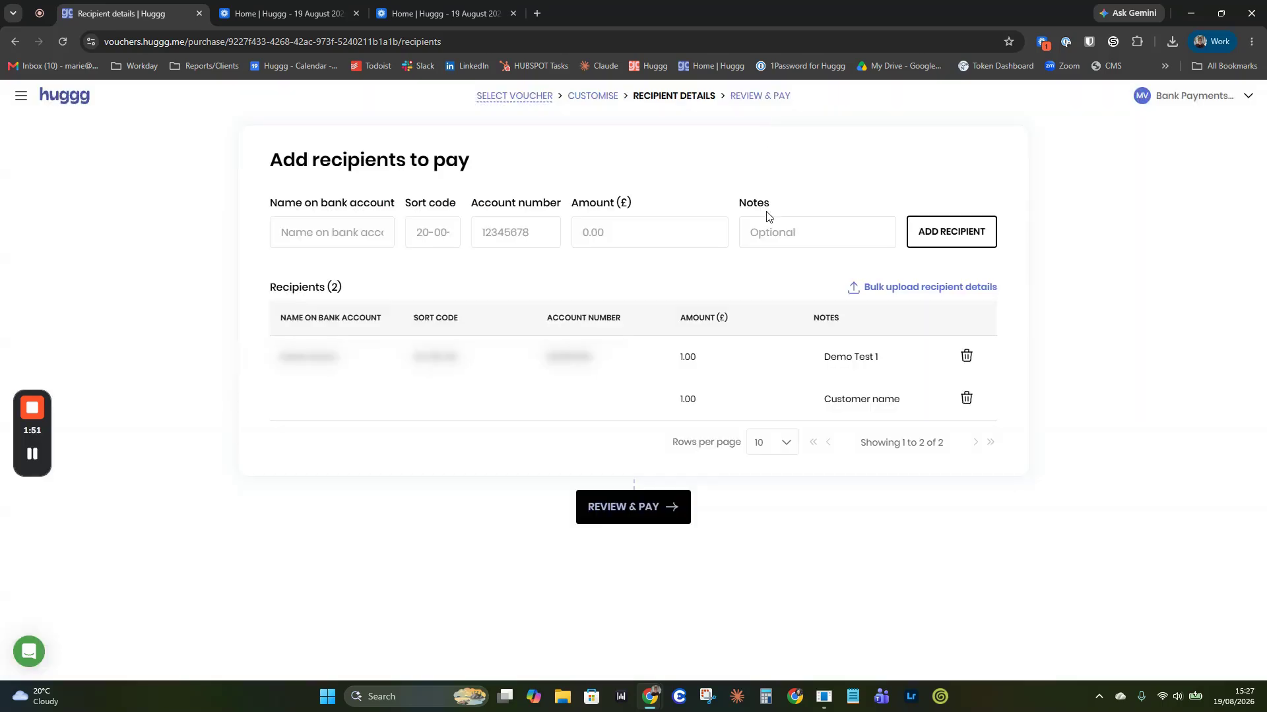
Step: Review and pay the £1.00 bank payment noted Demo Test 1, then return home
left_click(622, 508)
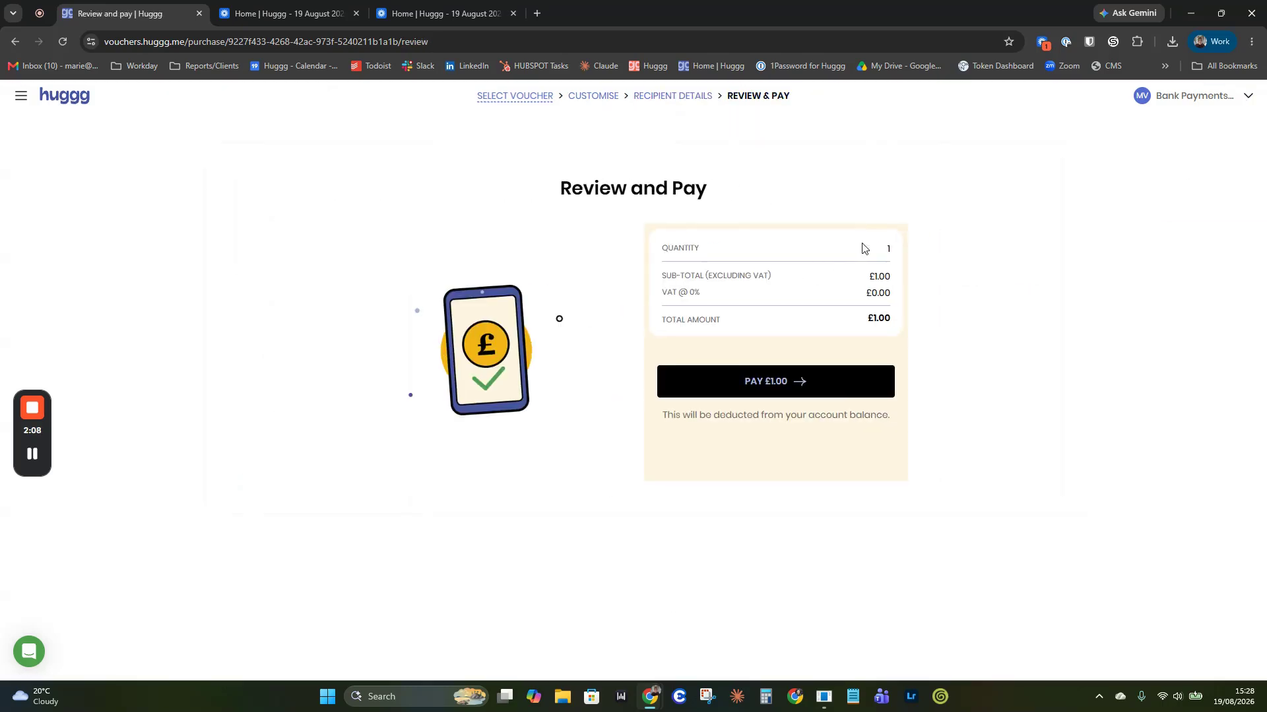
left_click(863, 380)
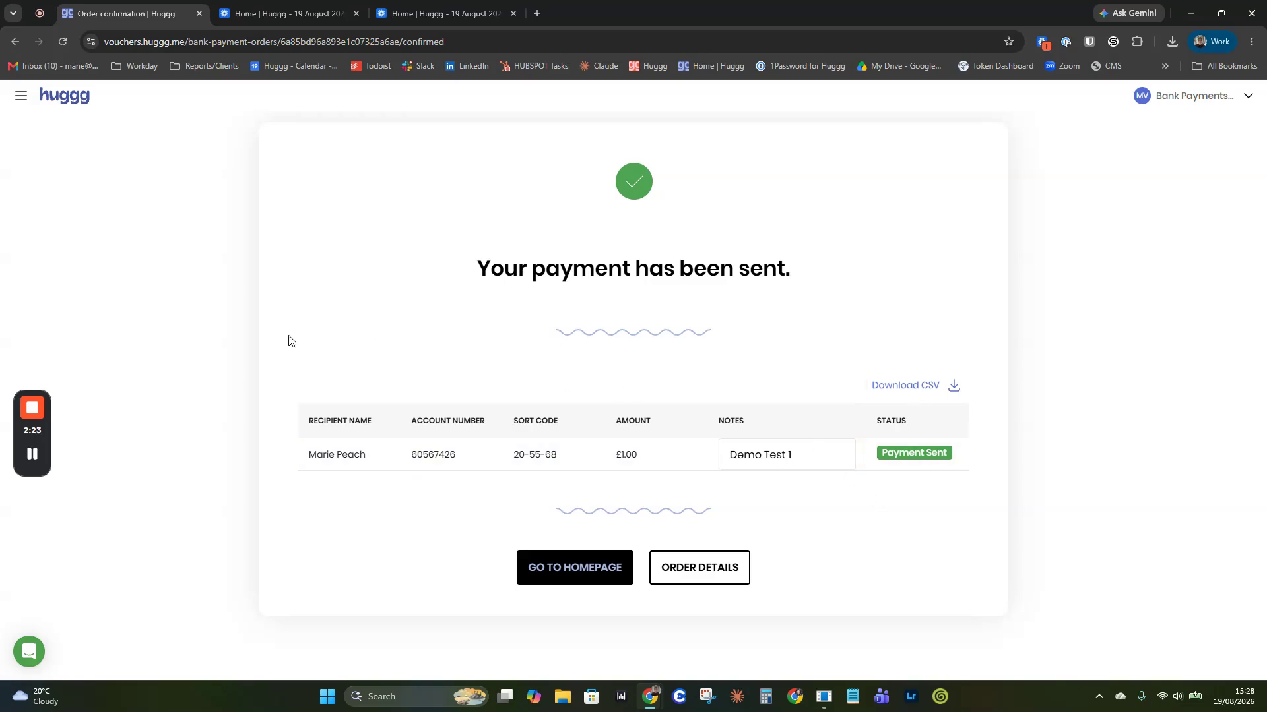
left_click(61, 97)
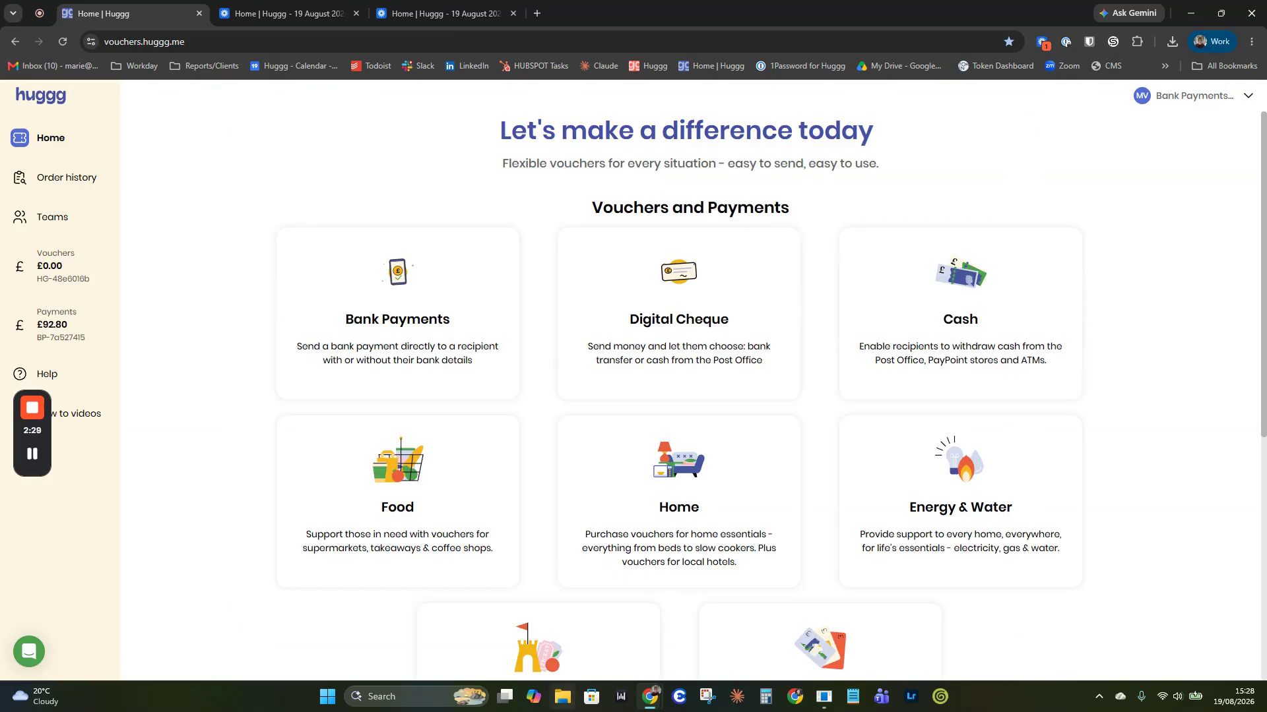
Step: Start a second Bank Payment where the recipient enters their own account details
left_click(348, 276)
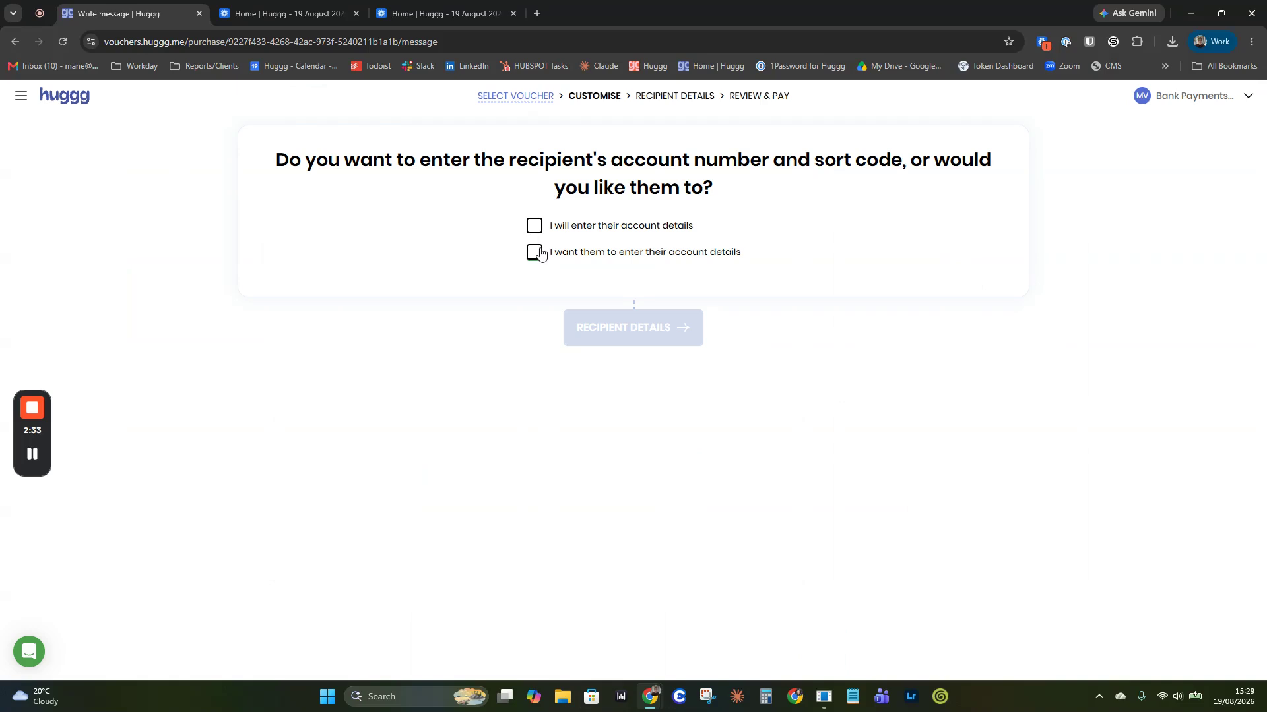
left_click(535, 255)
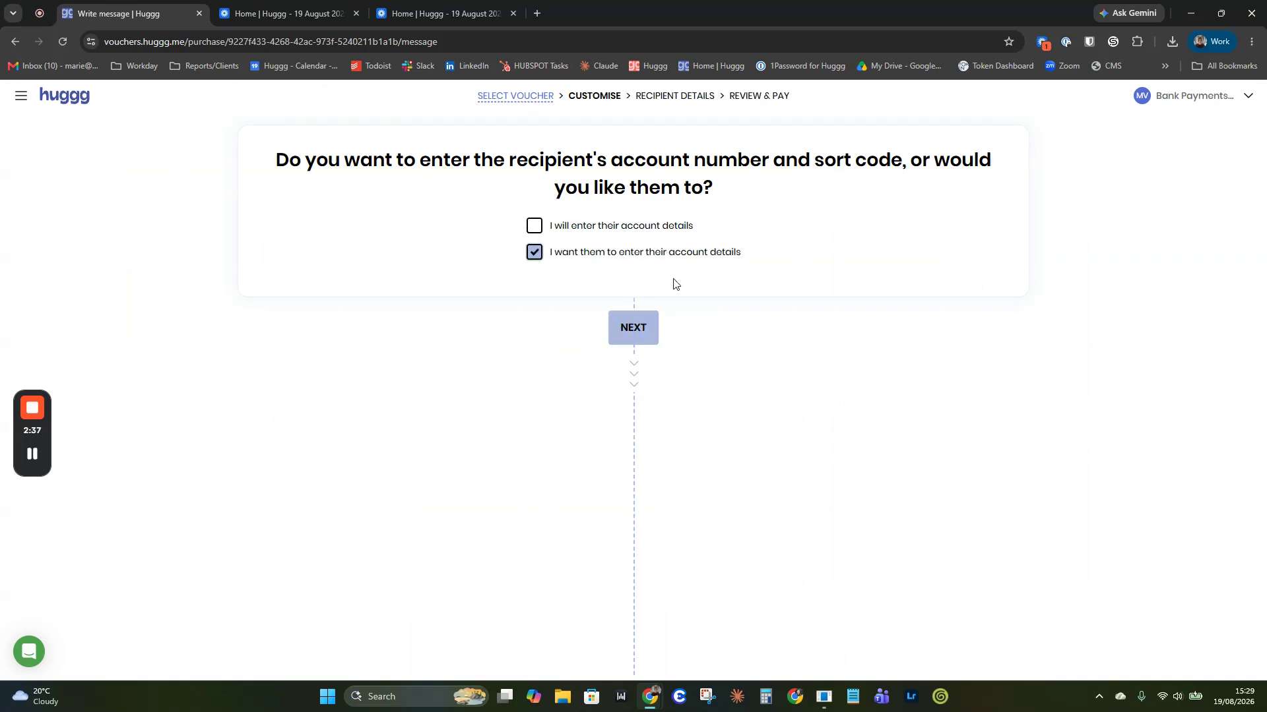
left_click(633, 340)
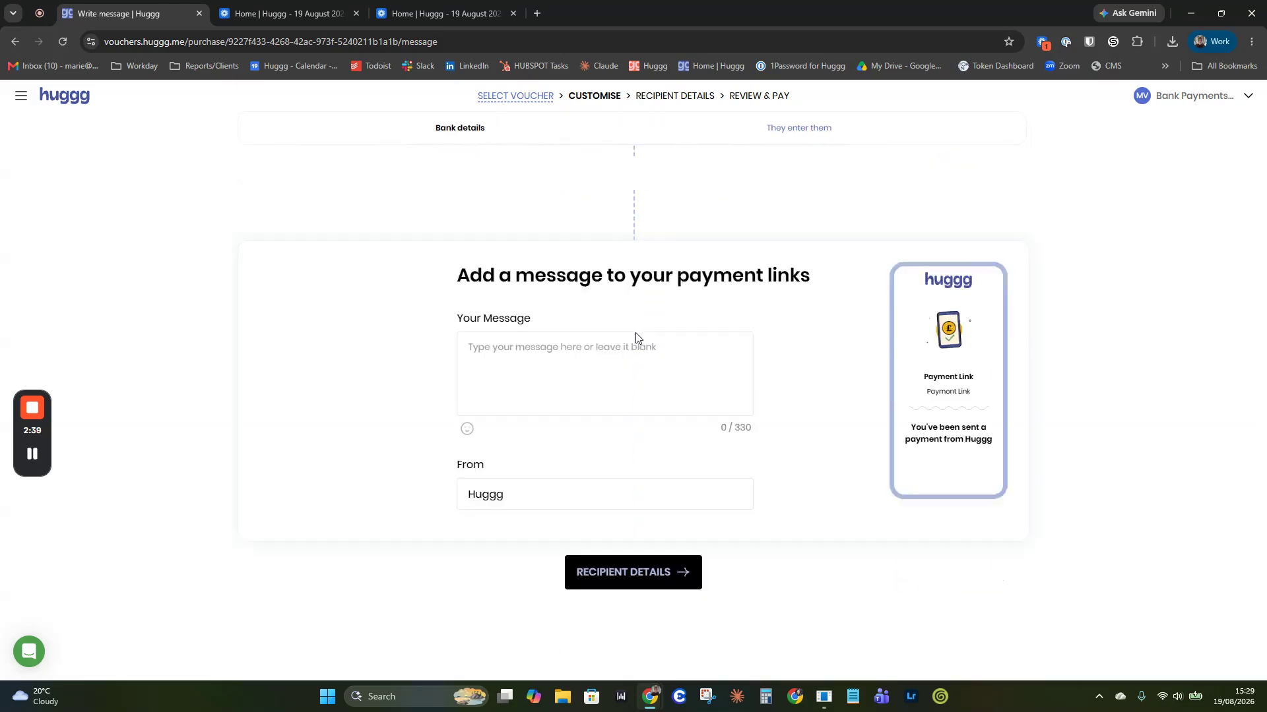
Step: Write the payment link message 'Here's your payment' and continue to recipient details
left_click(586, 271)
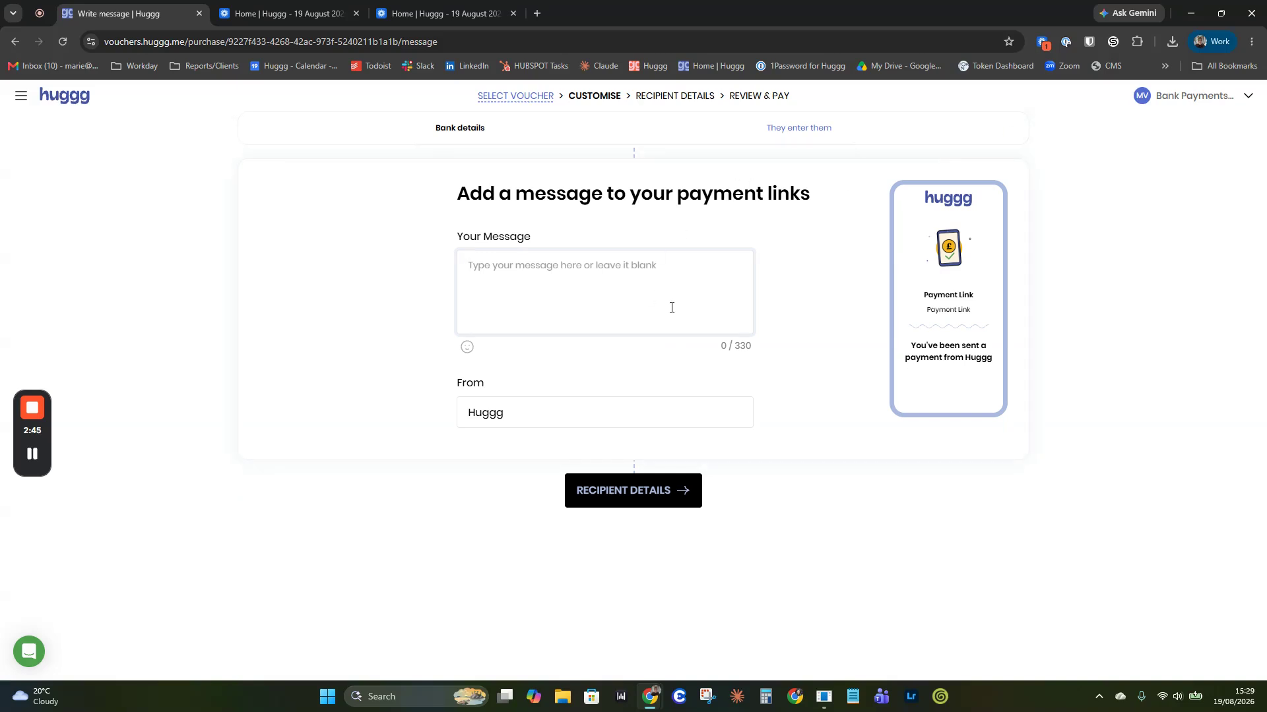
type("Here's yo")
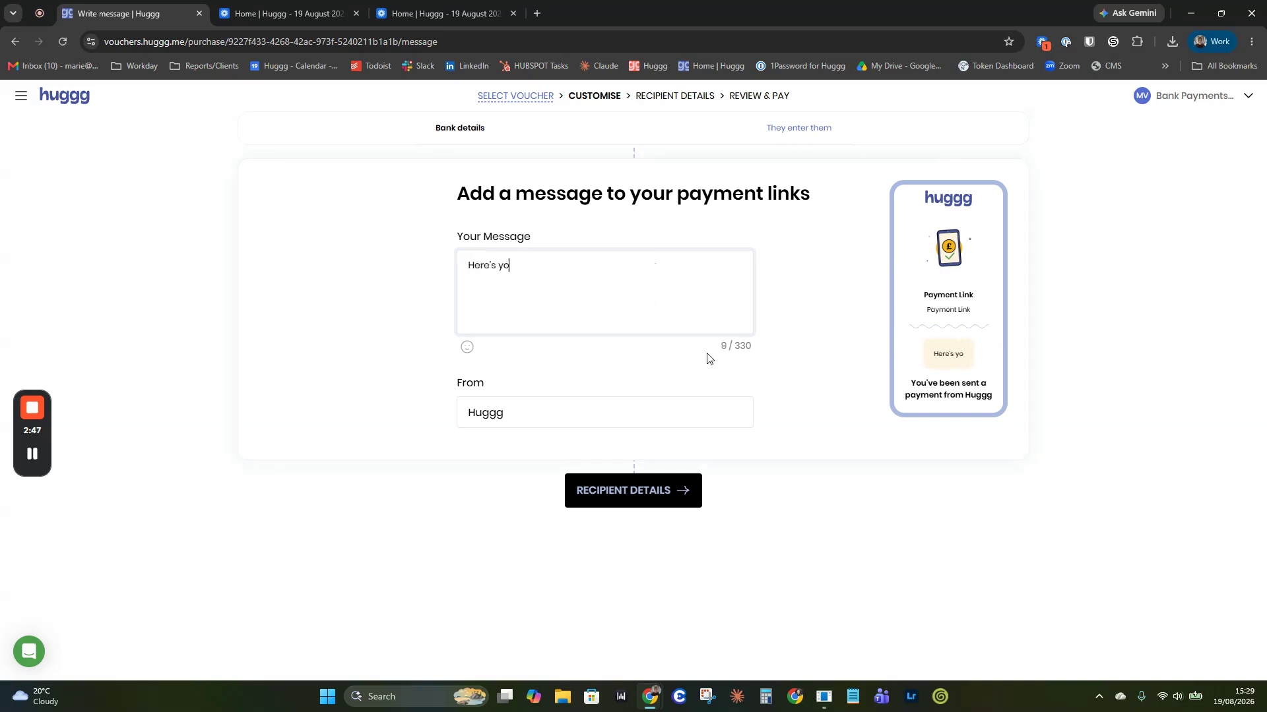
type("ur paymenty")
key("BackSpace")
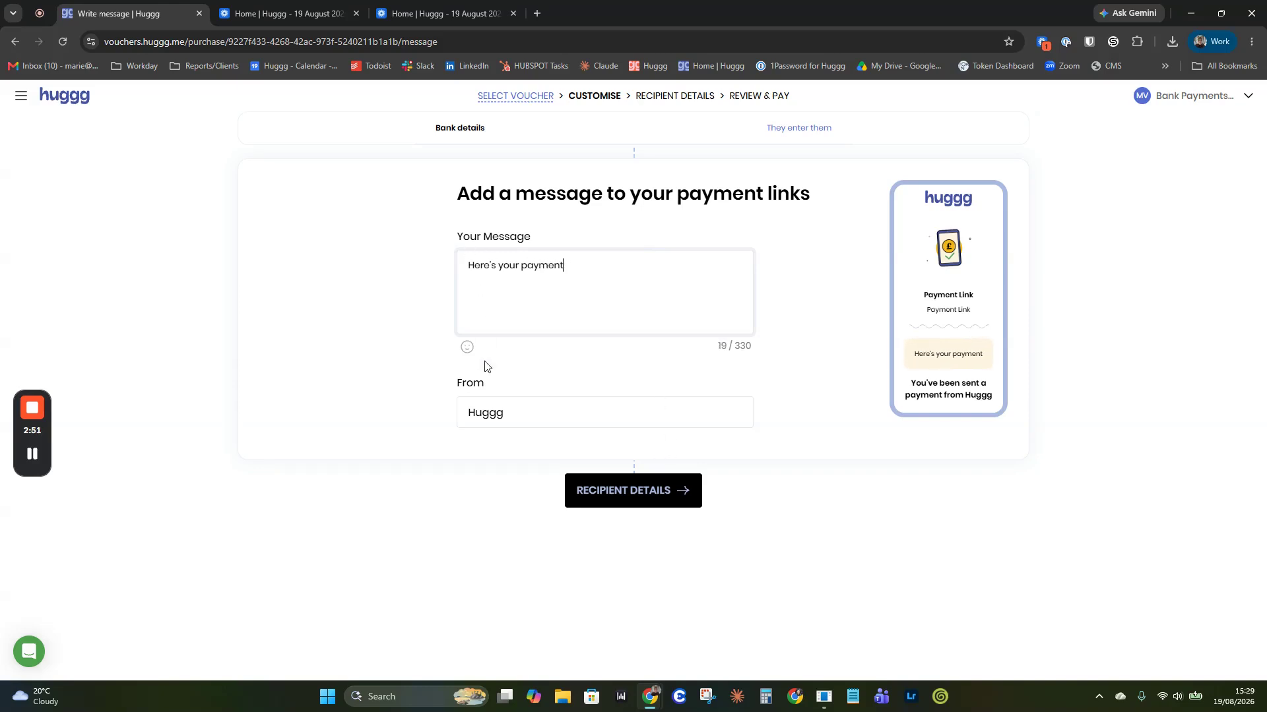
left_click(514, 411)
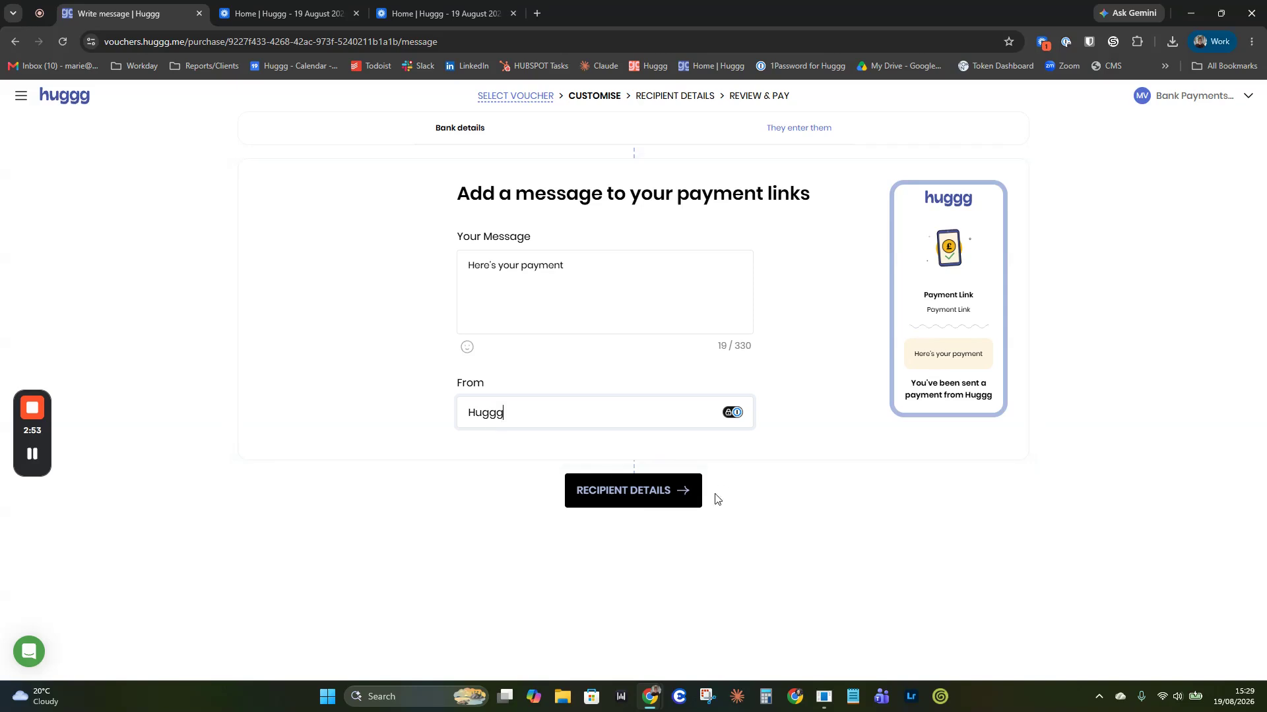
left_click(596, 492)
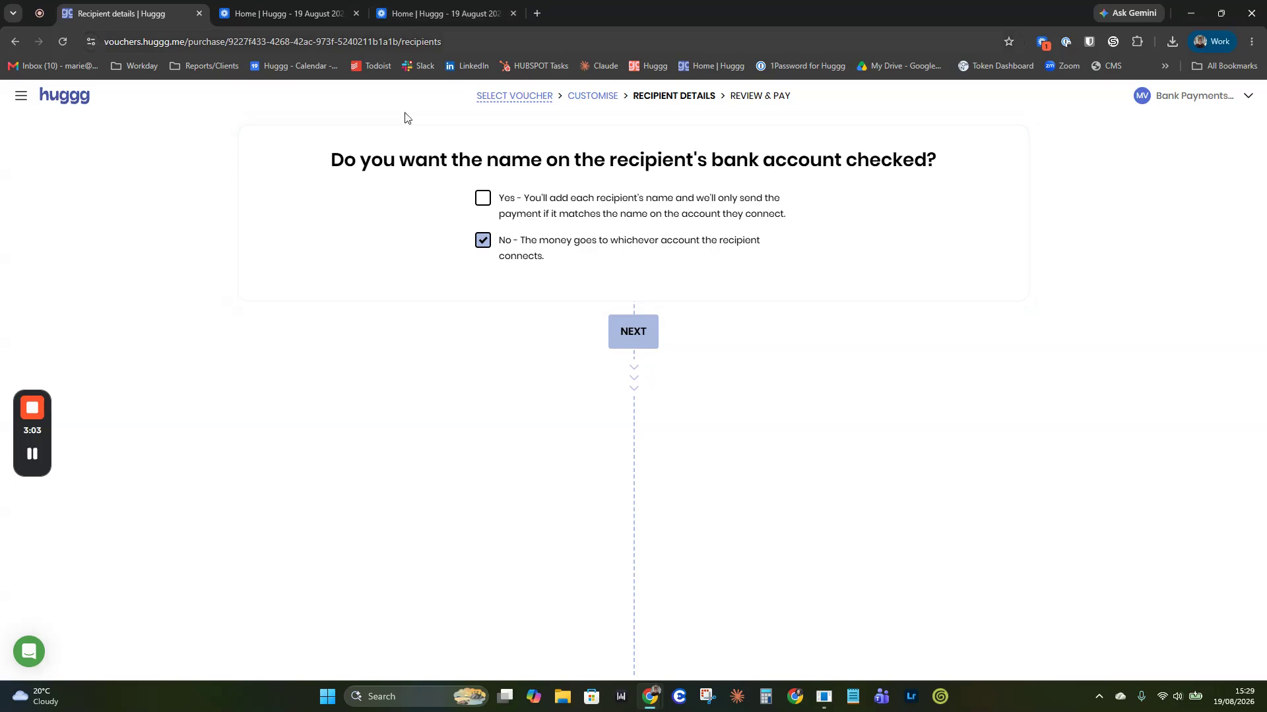
Step: Set the recipient name check to No and continue to the sharing options
left_click(486, 202)
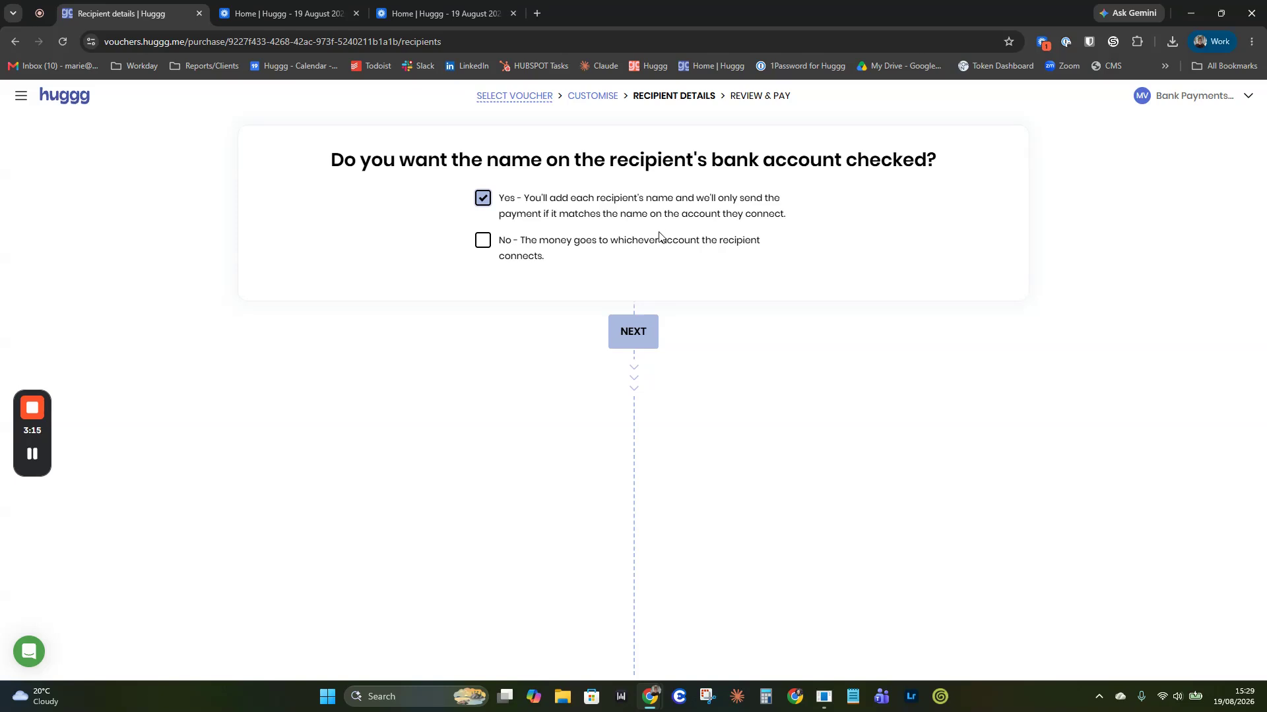
left_click(484, 243)
left_click(617, 340)
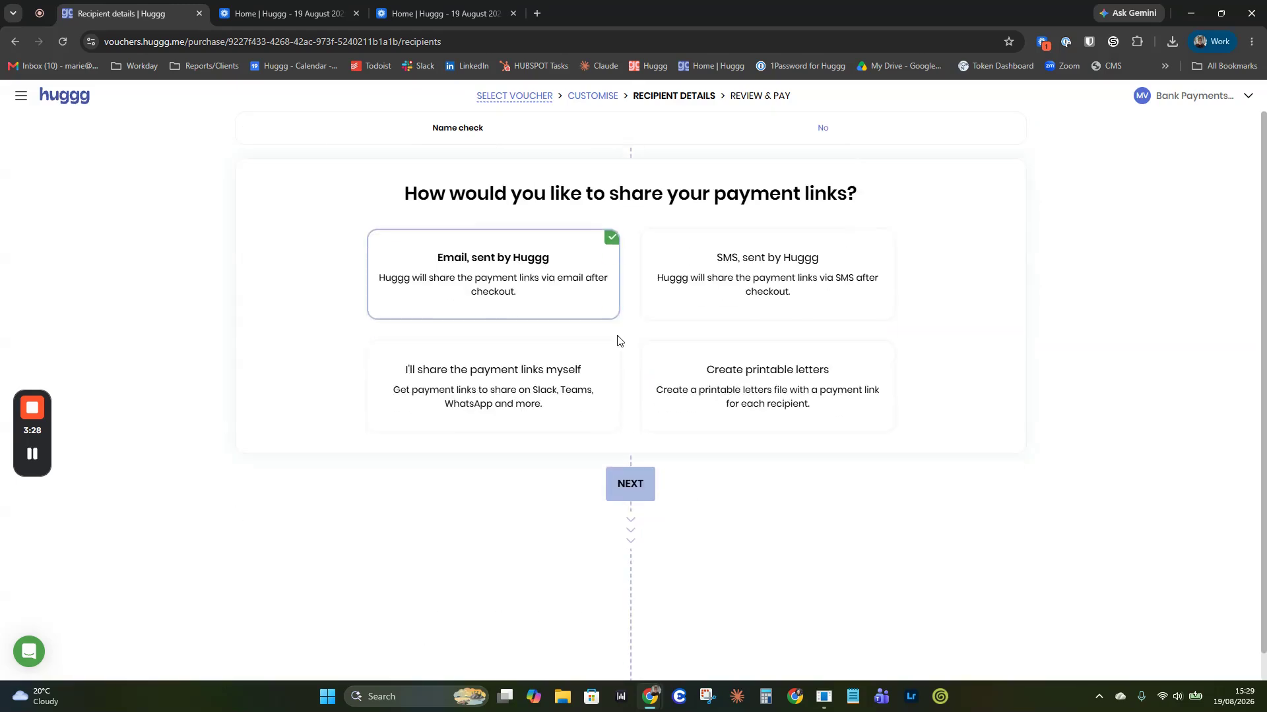
left_click(662, 310)
Step: Choose 'Email, sent by Huggg' as the payment link delivery method and continue
left_click(577, 301)
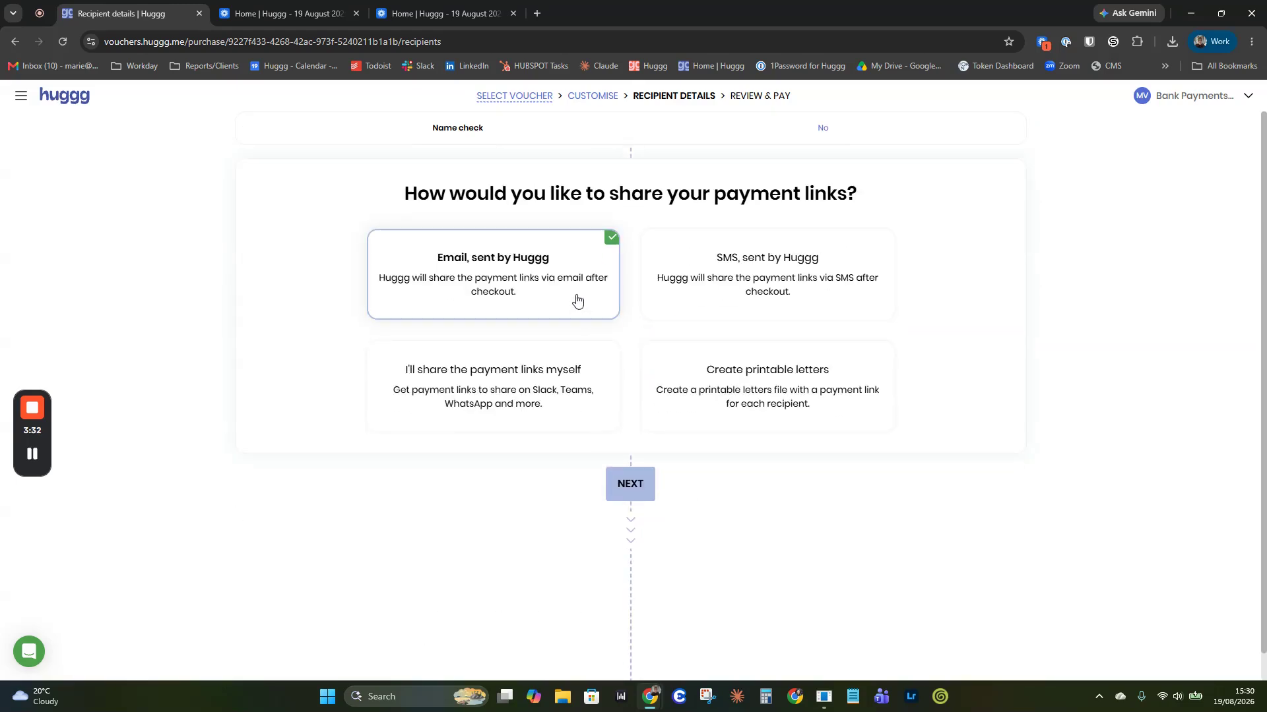
left_click(691, 295)
left_click(491, 393)
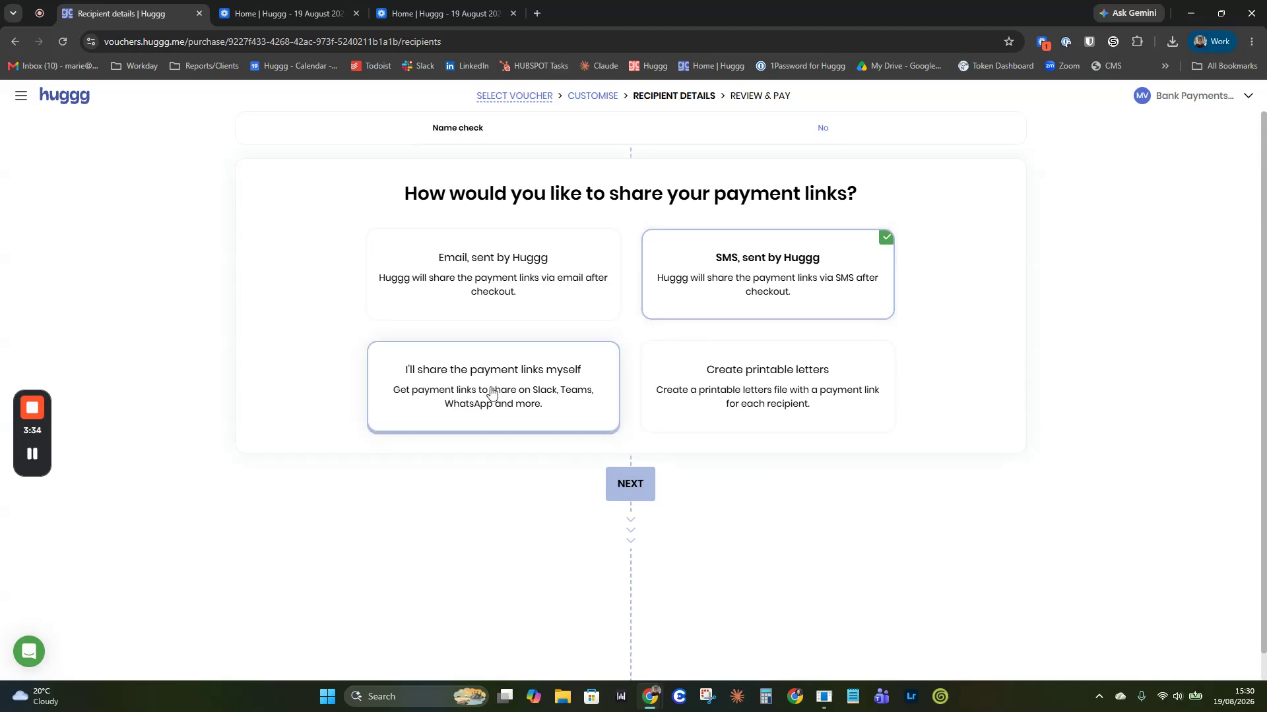
left_click(711, 389)
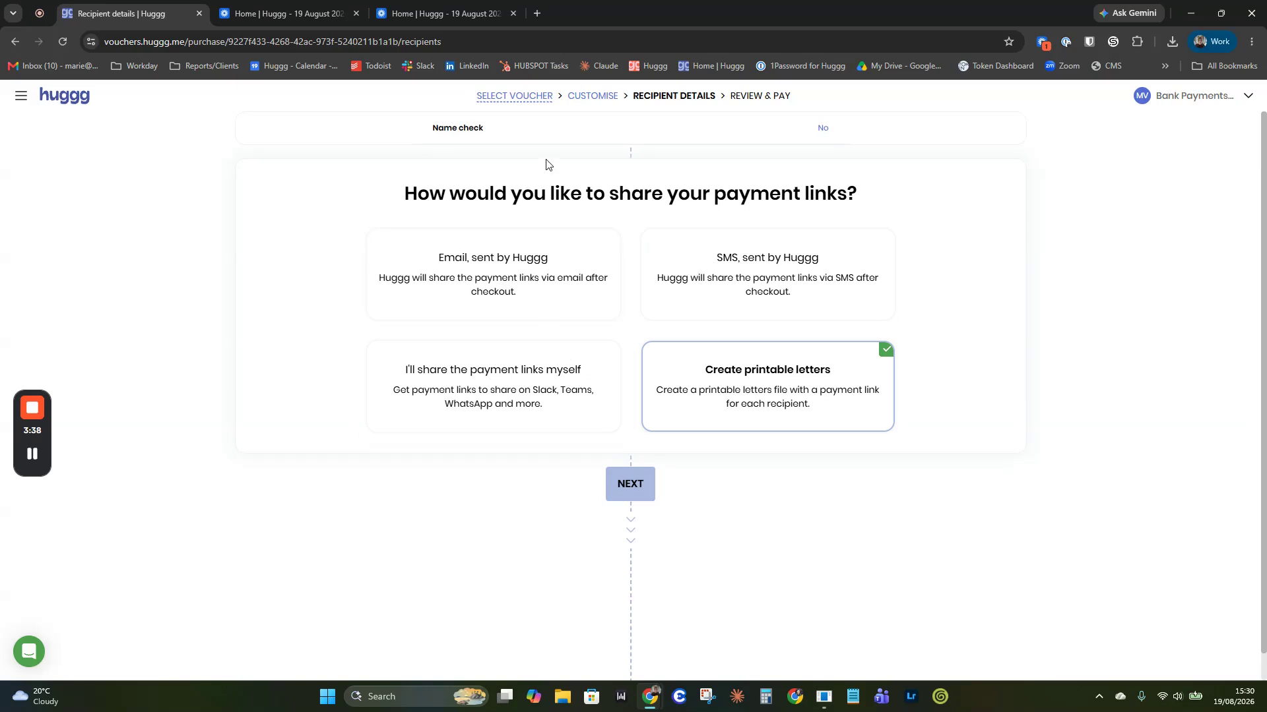
left_click(506, 263)
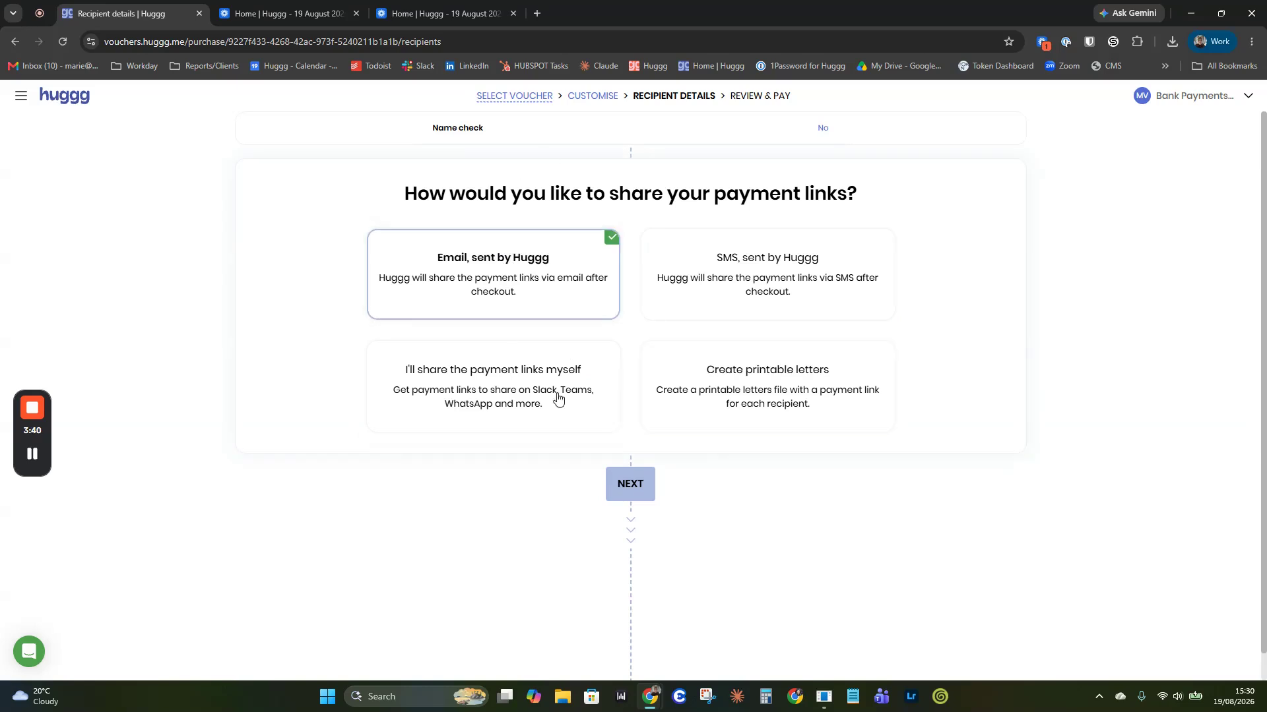
left_click(623, 493)
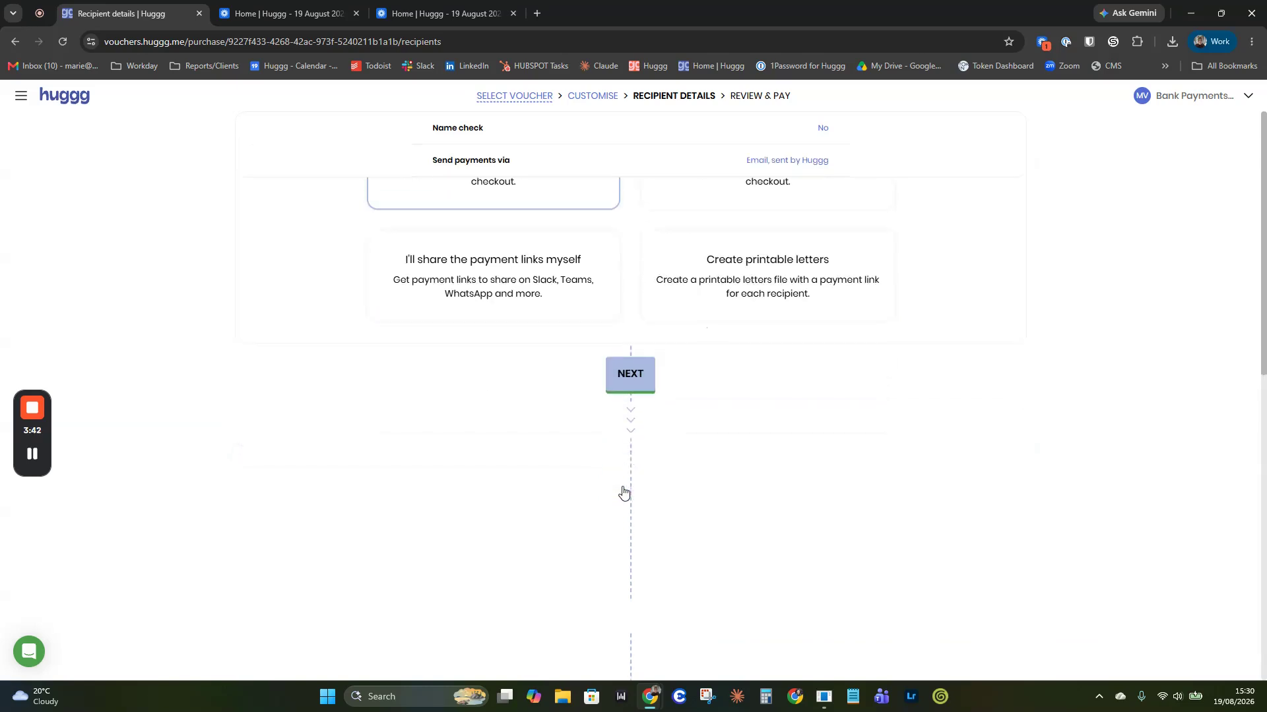
Step: Add a recipient by e-mail address for £1.00 with the note 'Demo 2', then continue
left_click(394, 305)
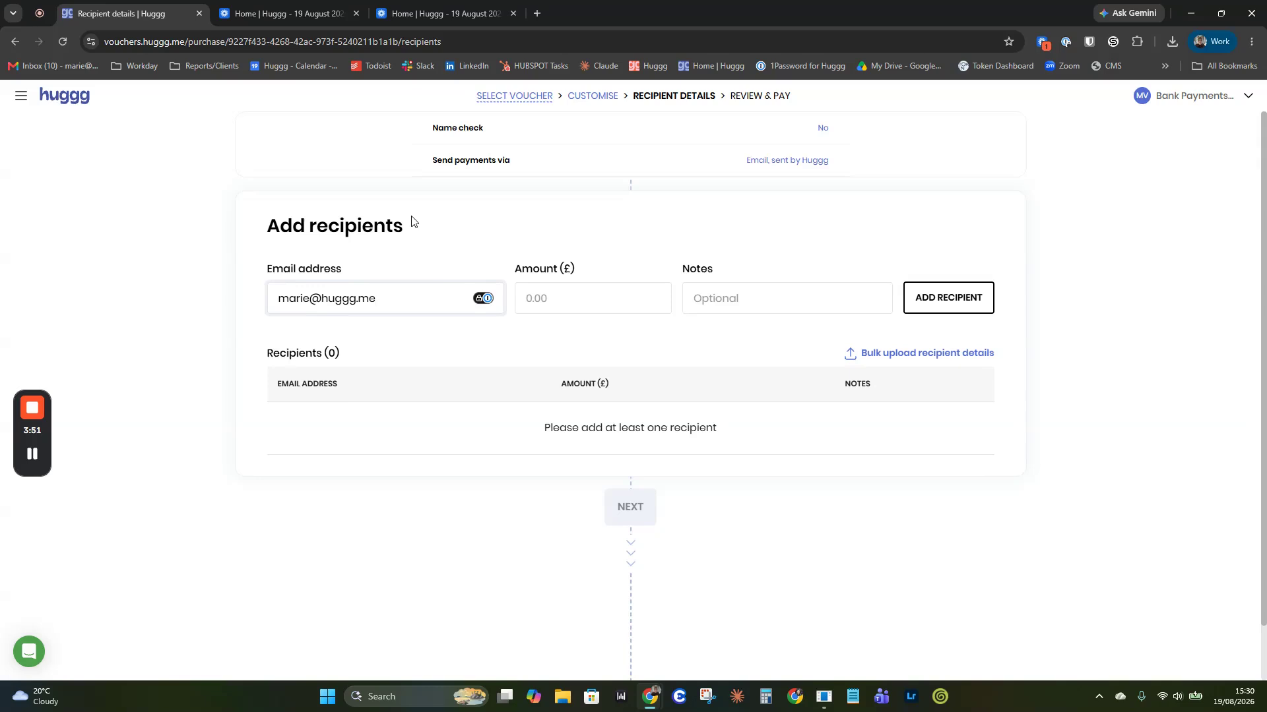
key("Tab")
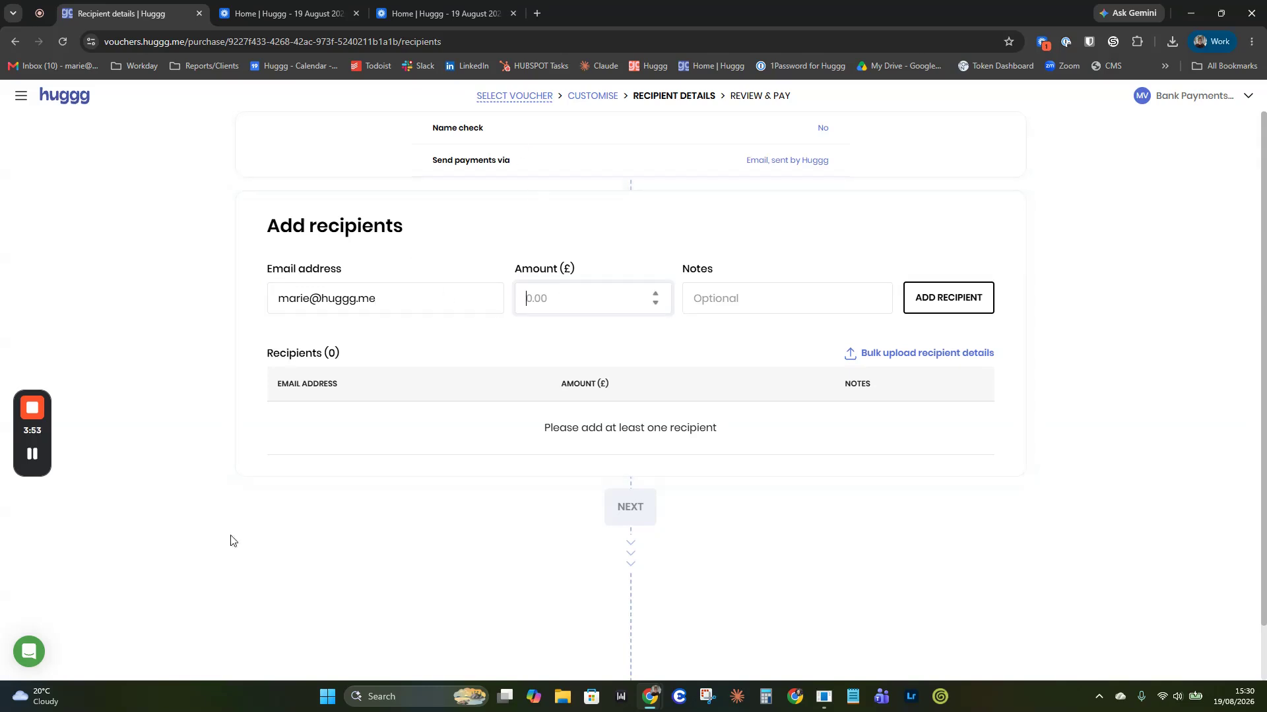
type("1")
left_click(842, 313)
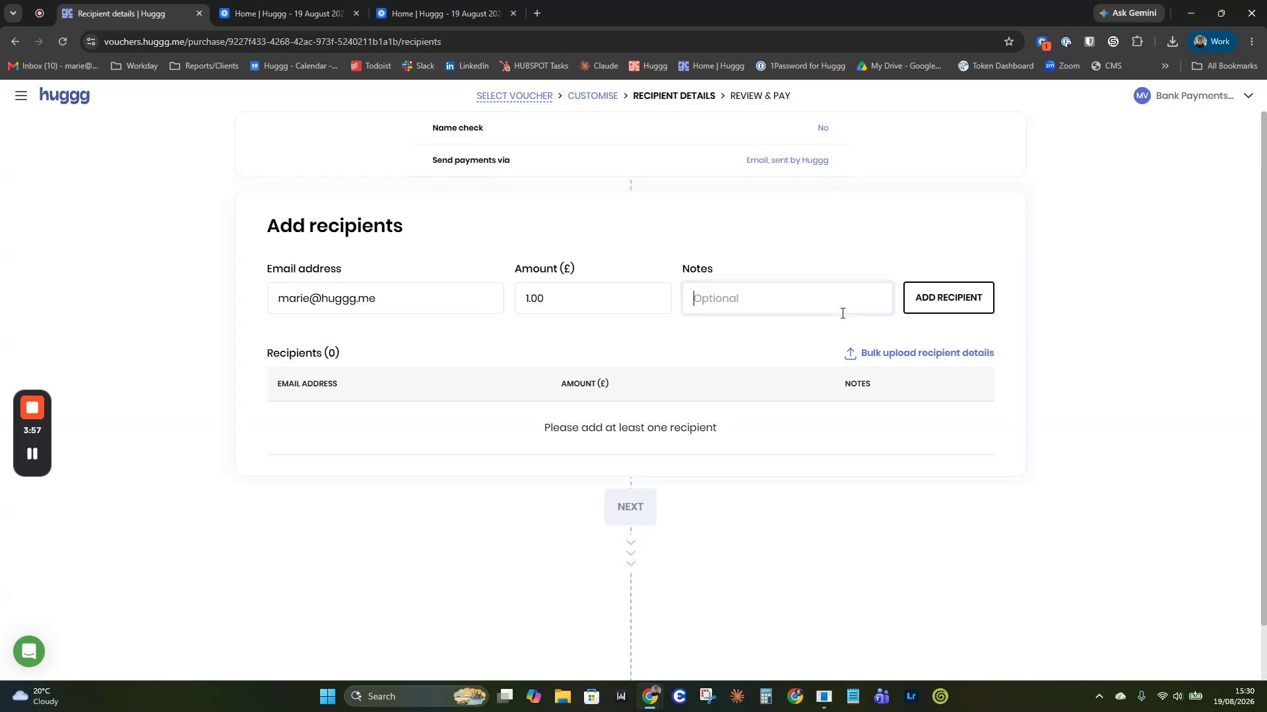
type("Demo 2")
left_click(940, 300)
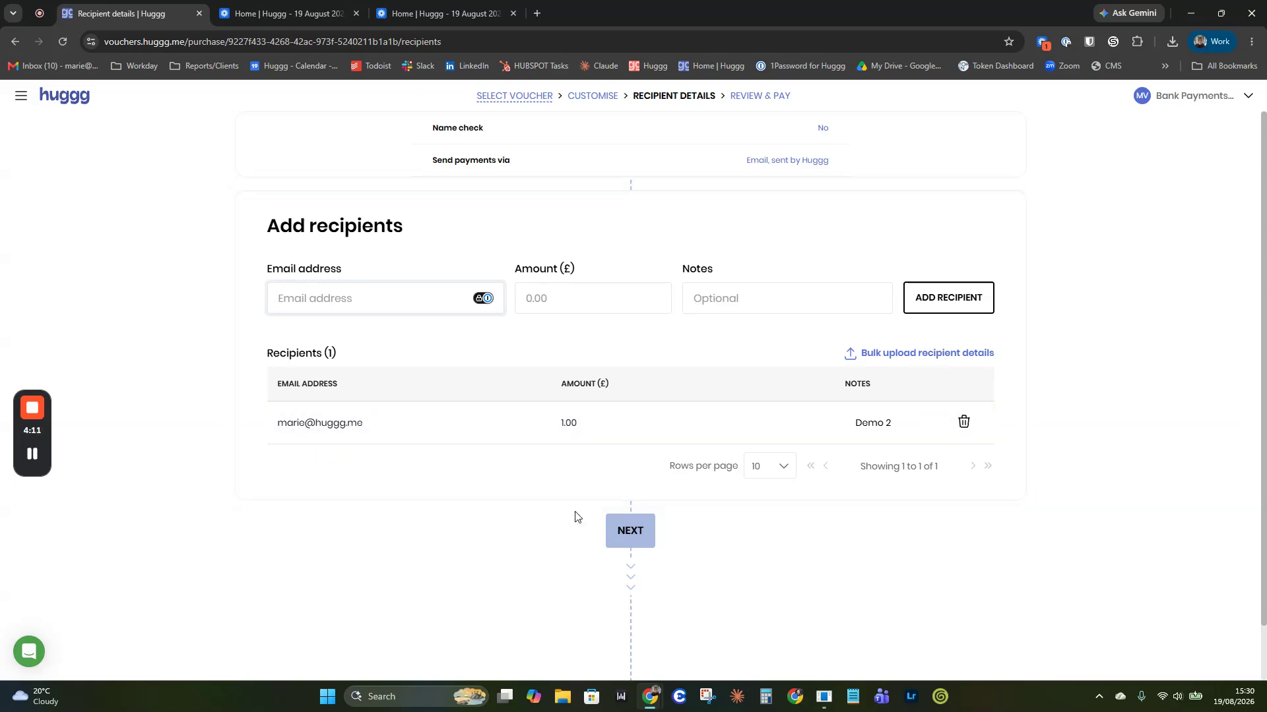
left_click(619, 540)
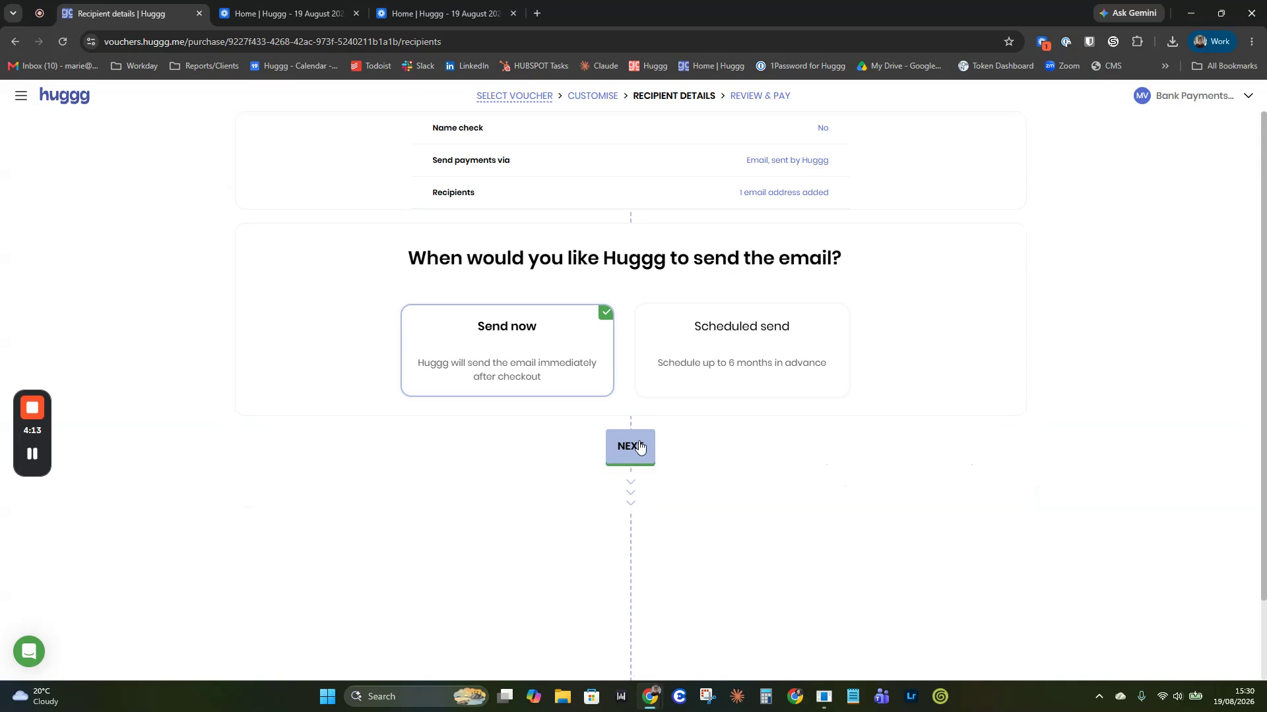
Step: Send the link now with a 14-day expiry, pay £1.00, then view Link history
left_click(637, 447)
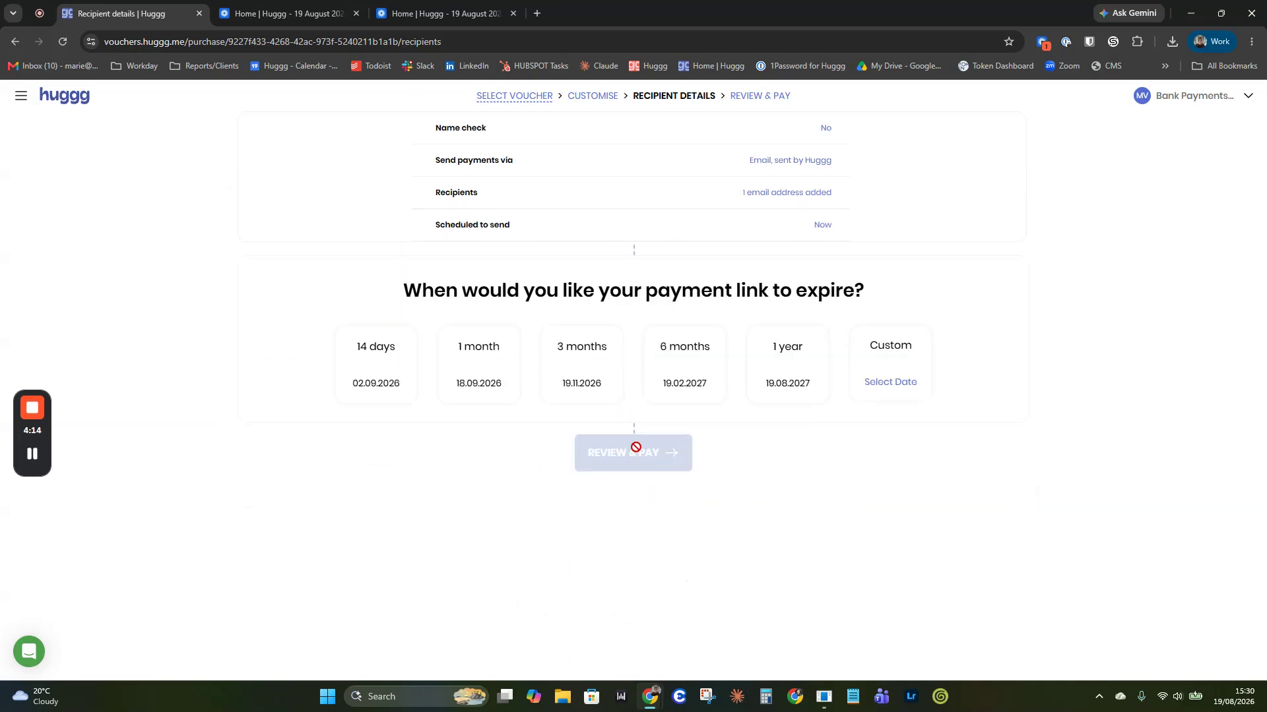
left_click(396, 354)
left_click(658, 451)
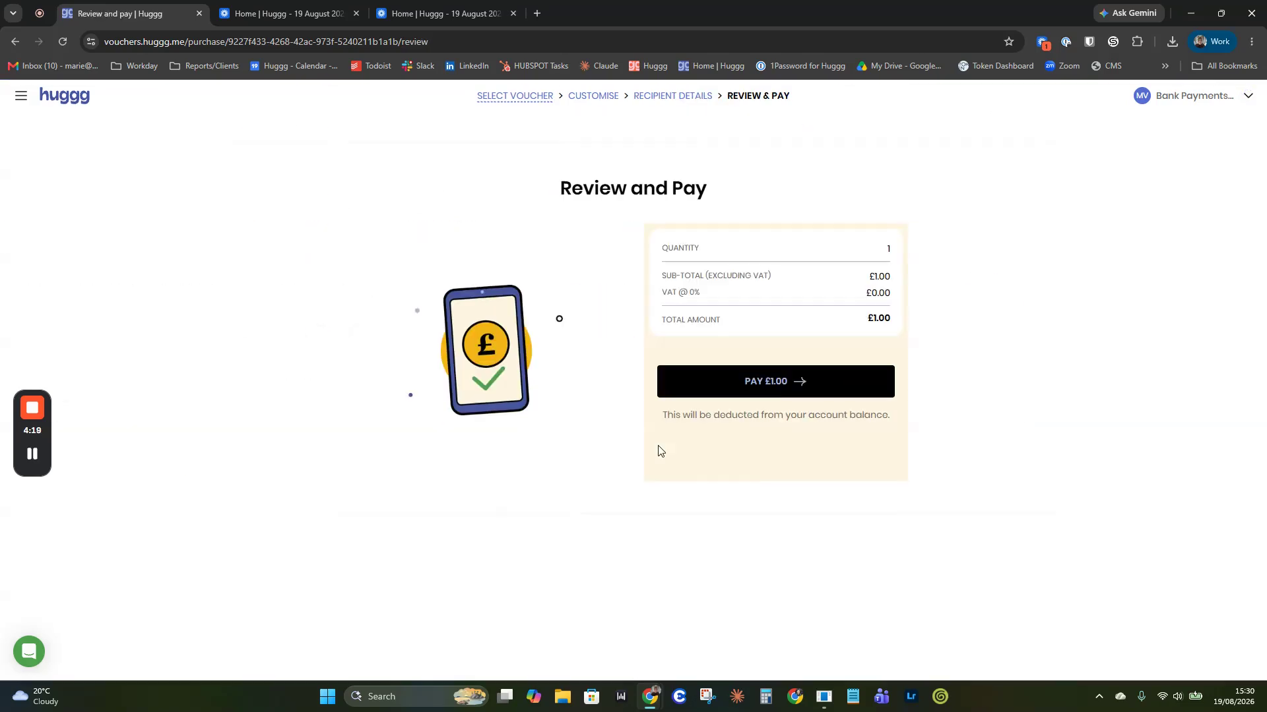
left_click(806, 377)
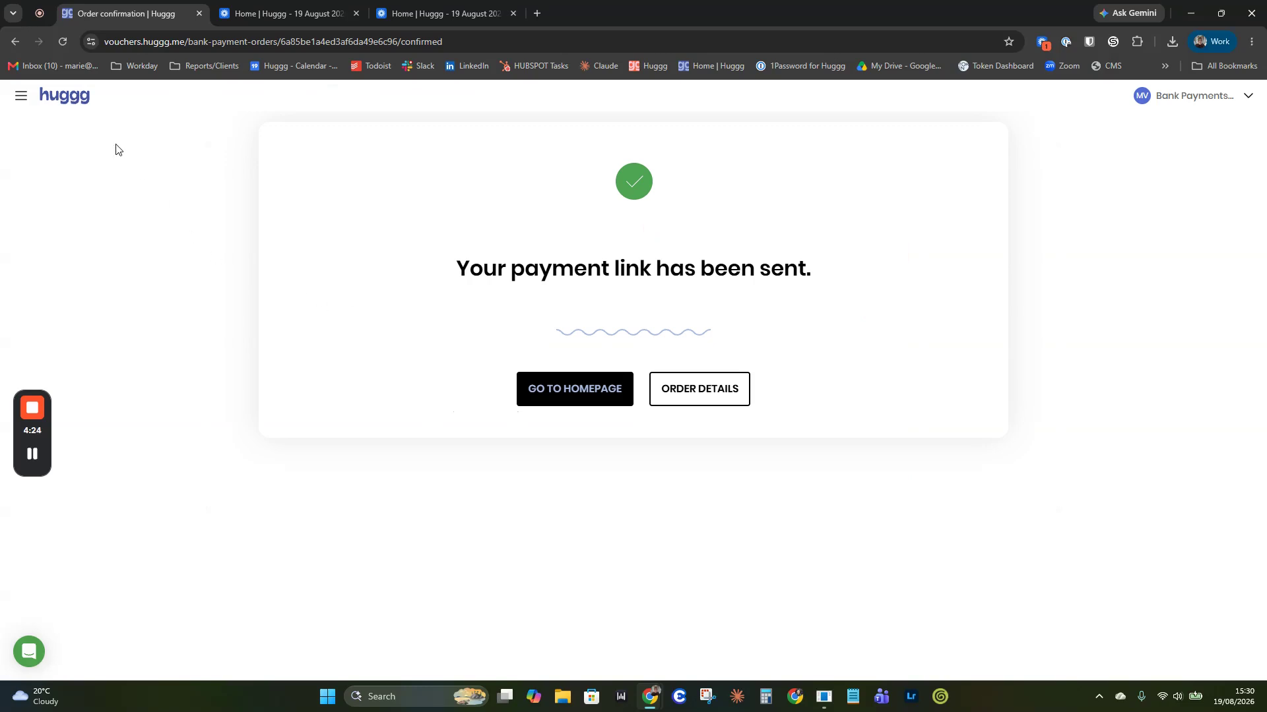
left_click(73, 111)
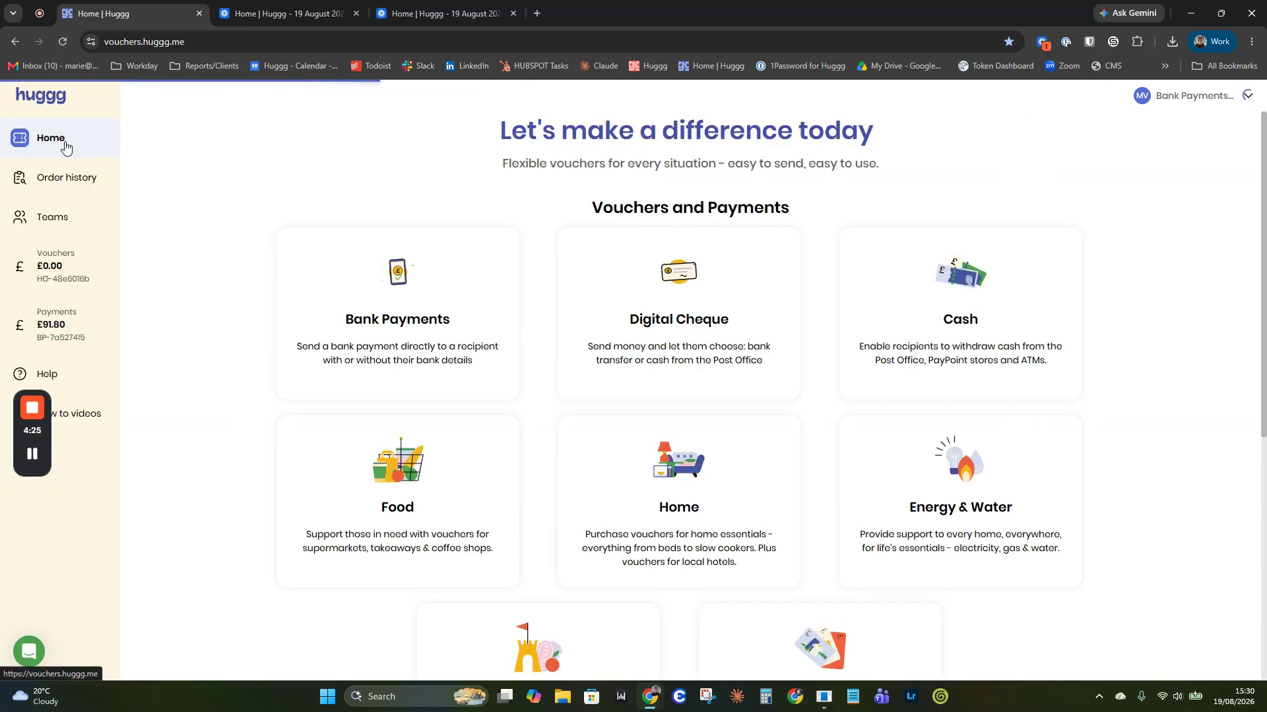
left_click(43, 182)
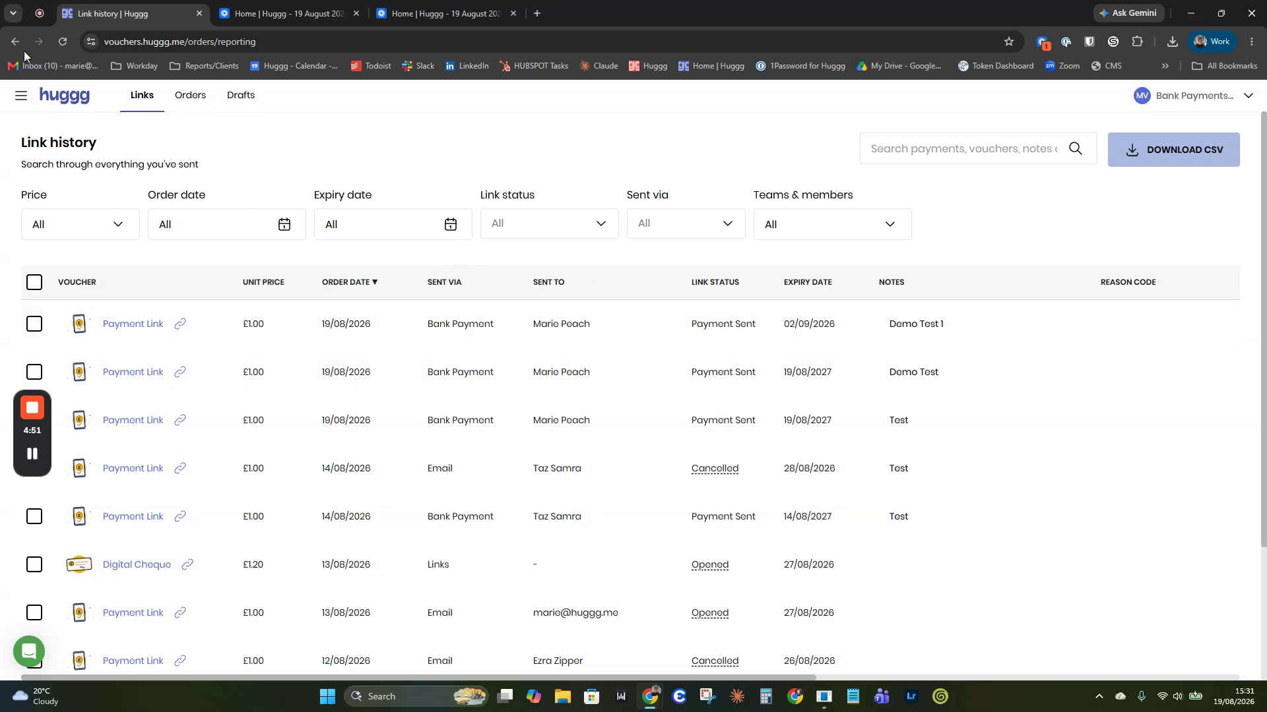
left_click(54, 97)
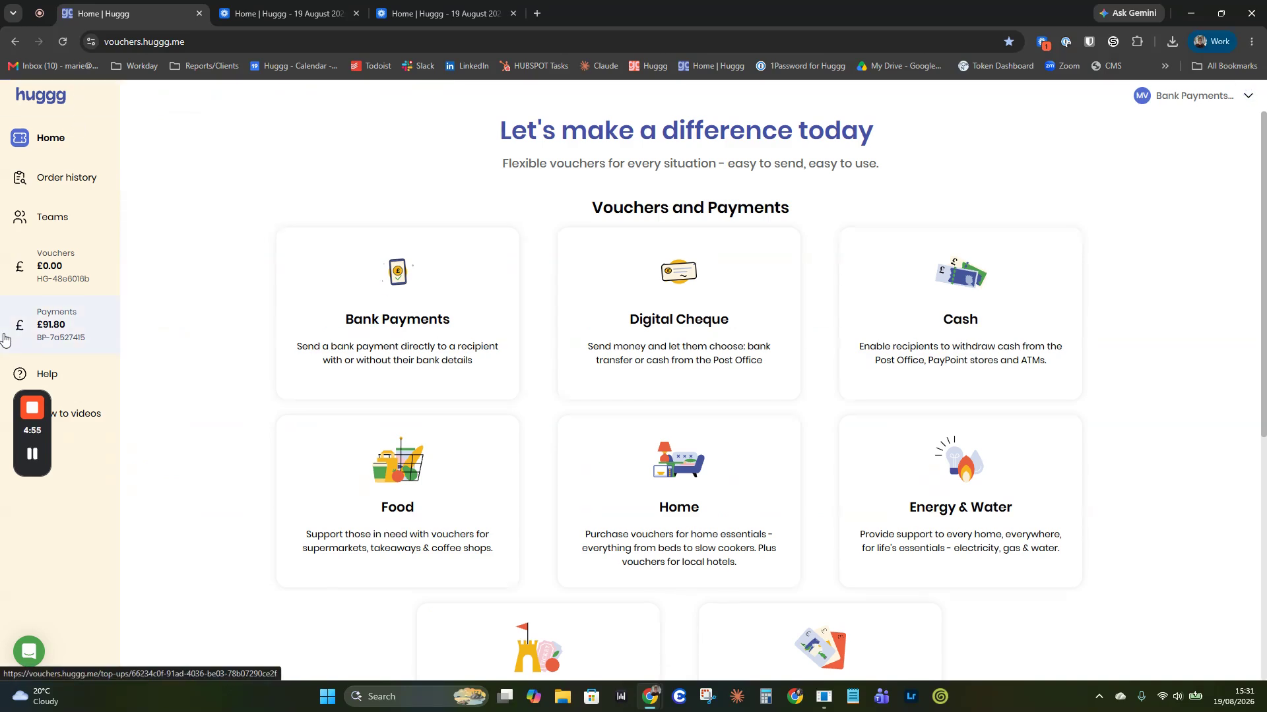
mouse_move(29, 413)
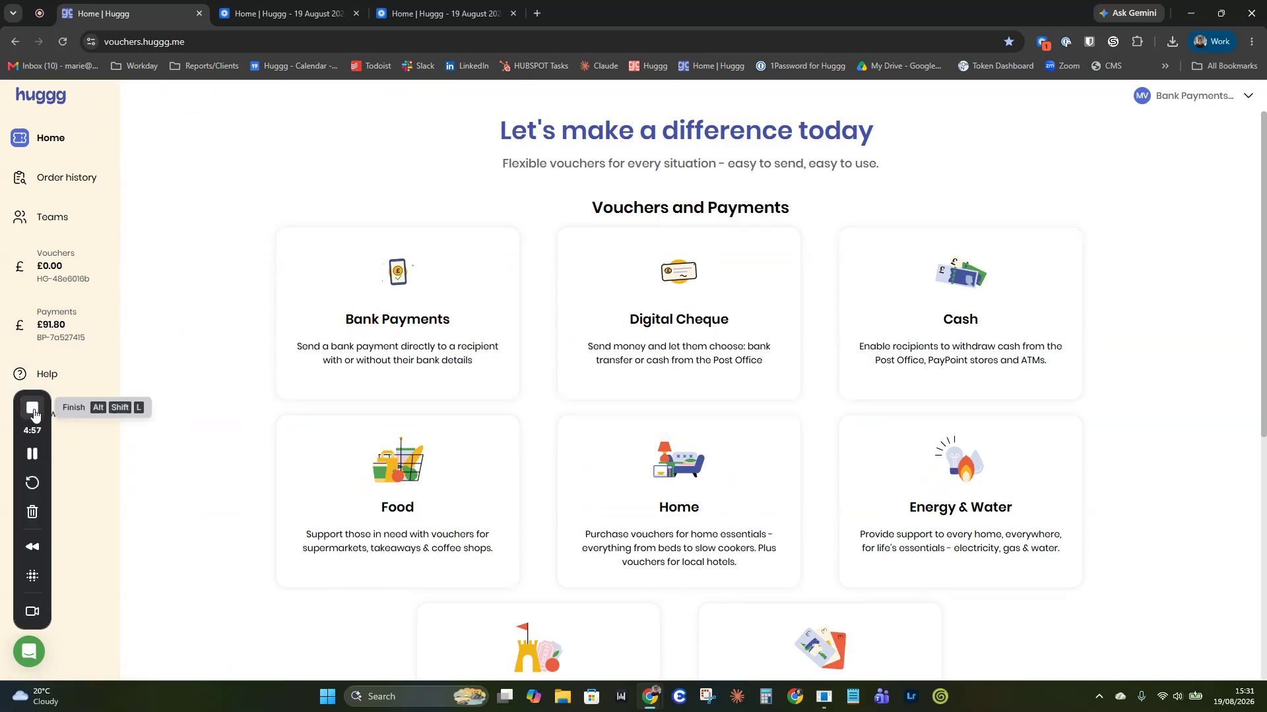